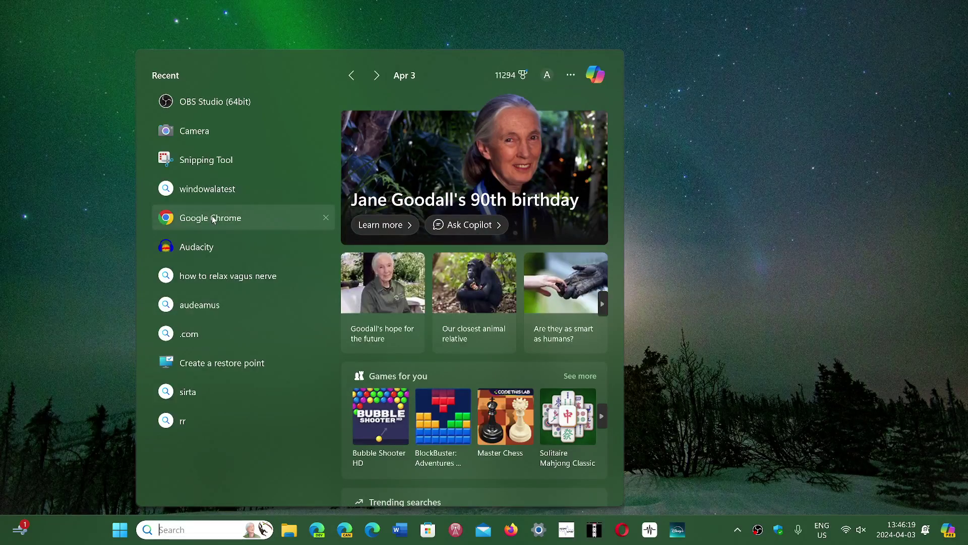
# - Dismiss the Windows search panel with Esc to reveal the desktop
pyautogui.press('Escape')
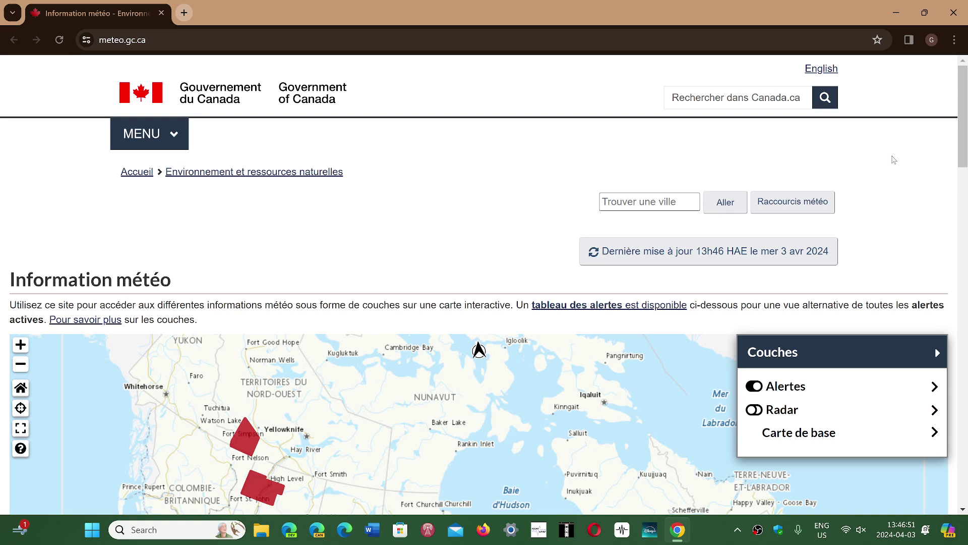
# - Open Chrome's main three-dot menu to reach the Help submenu
pyautogui.click(956, 41)
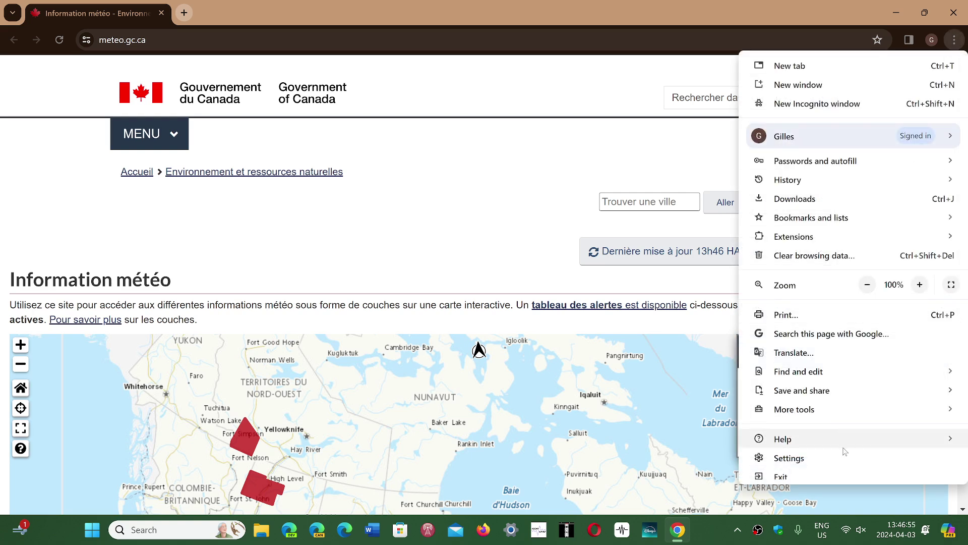
pyautogui.moveTo(782, 439)
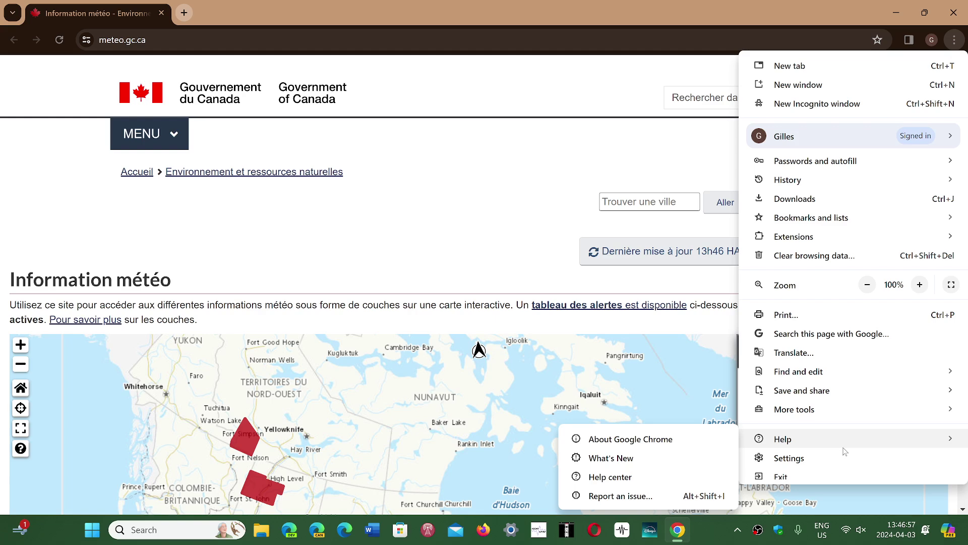
# - Open About Google Chrome, confirm version 123 is up to date, then close Chrome
pyautogui.click(680, 441)
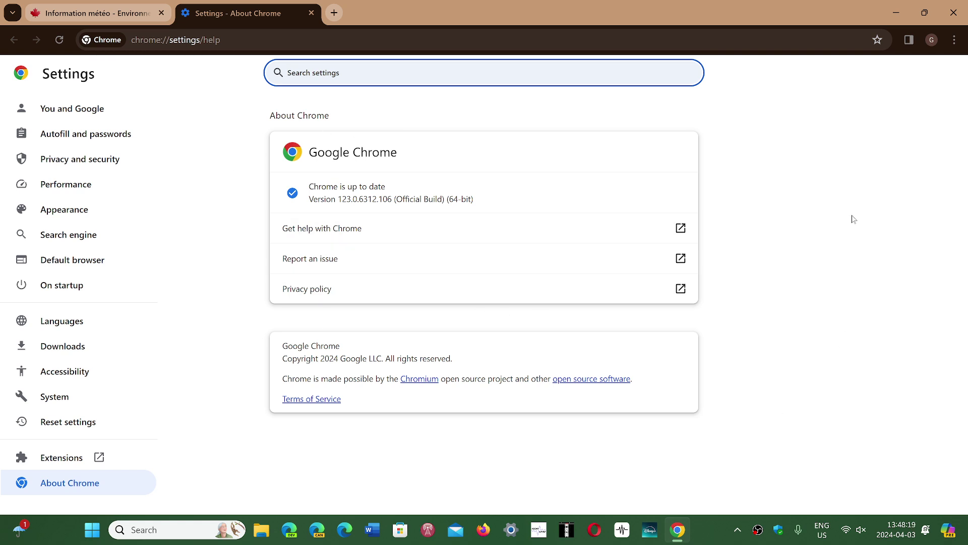
pyautogui.click(954, 12)
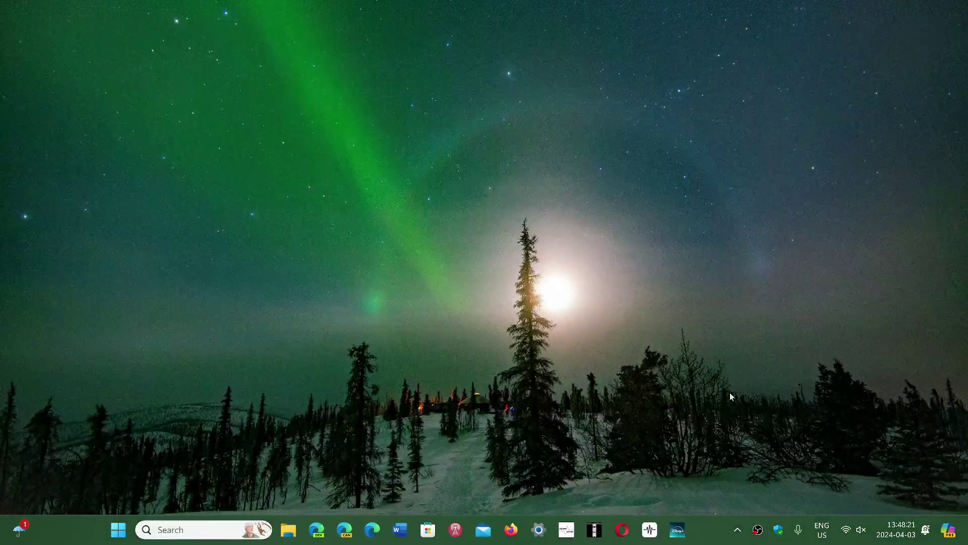